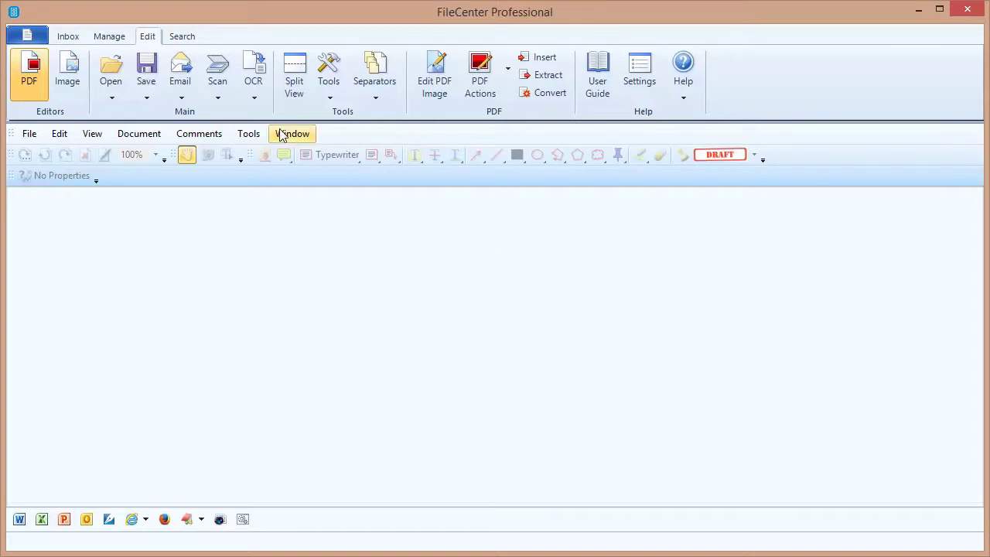
- Start a new PDF scan on the EPSON GT-S85 with the Use Scanner Dialog option enabled
click(218, 70)
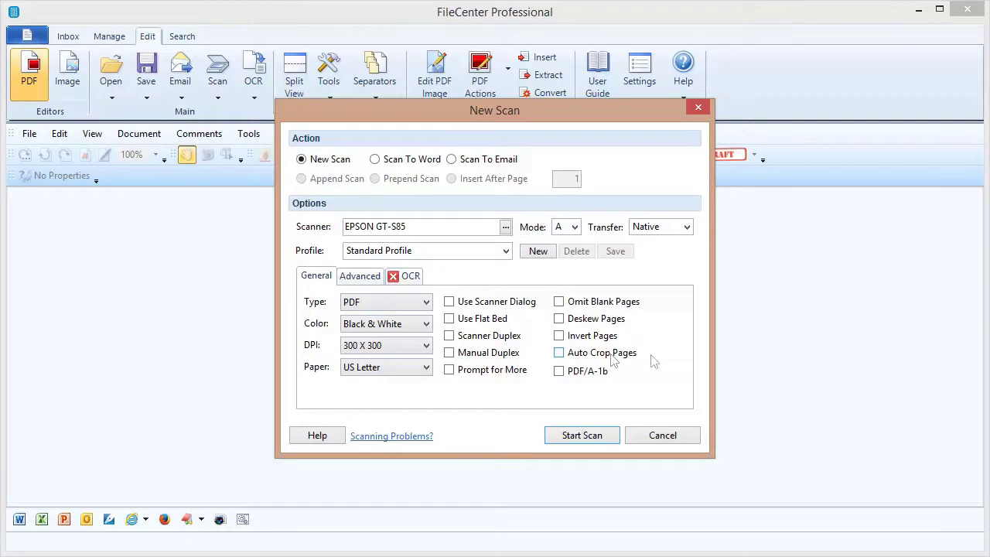
click(450, 304)
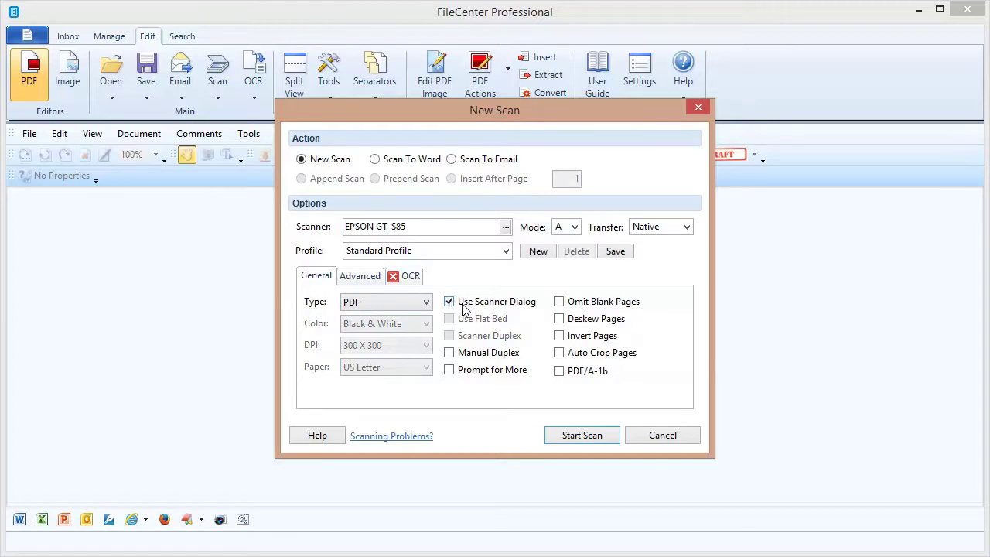
click(583, 436)
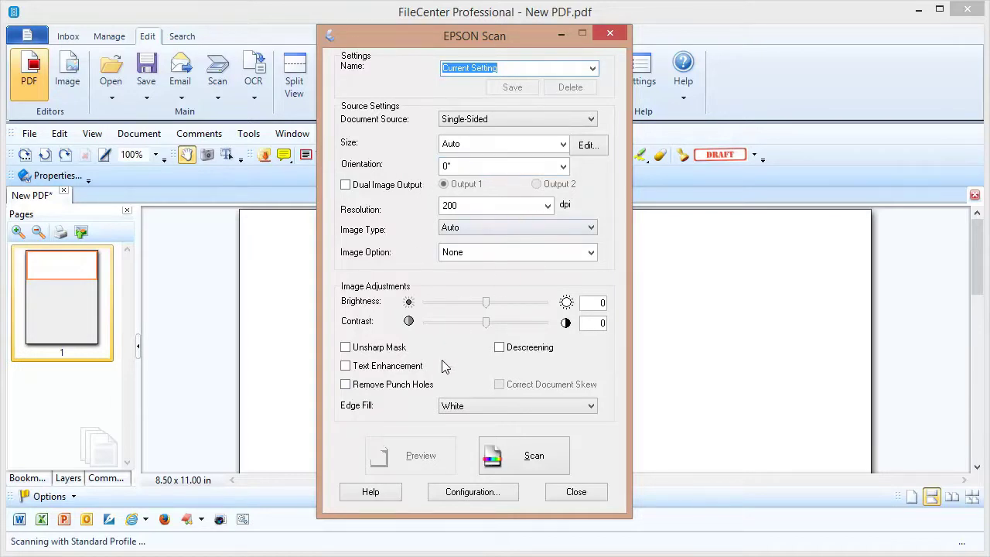
- Review the Feeder settings in the scanner driver's configuration, cancel them, and close the scanner dialog without scanning
click(457, 493)
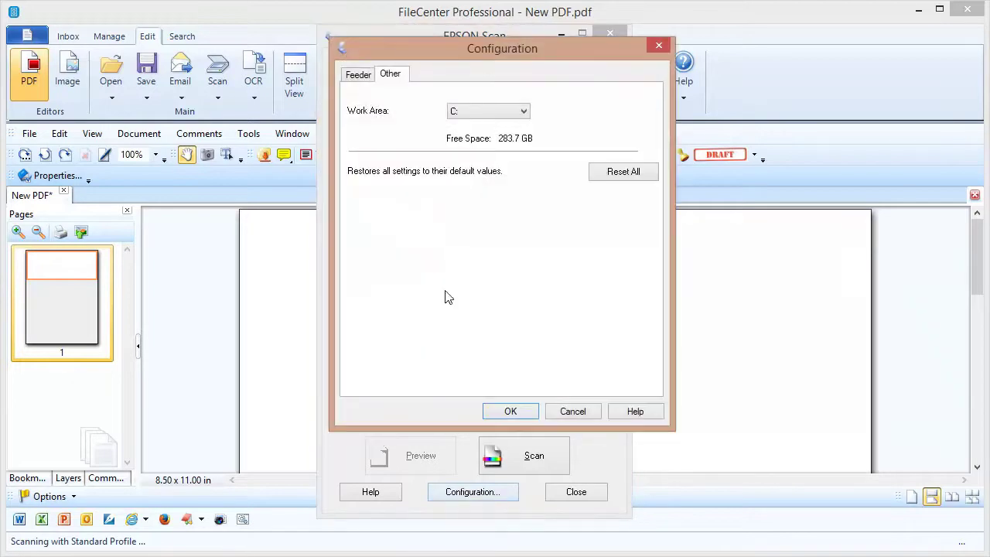
click(360, 75)
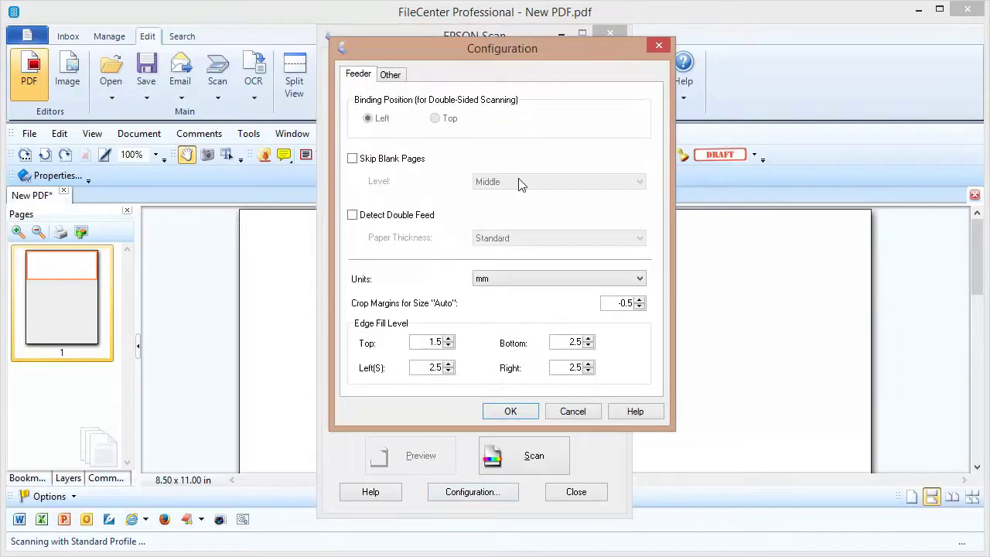
click(565, 412)
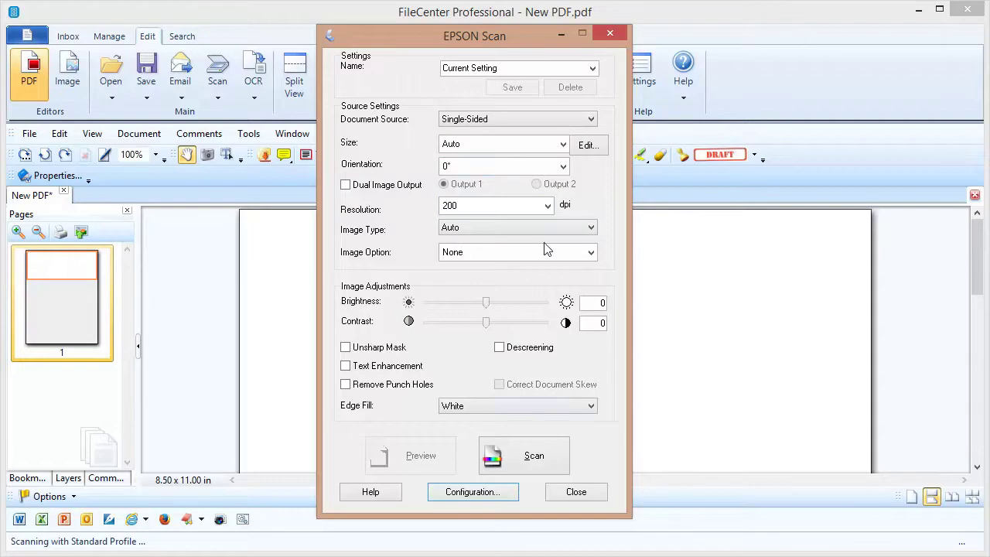
click(470, 350)
click(563, 496)
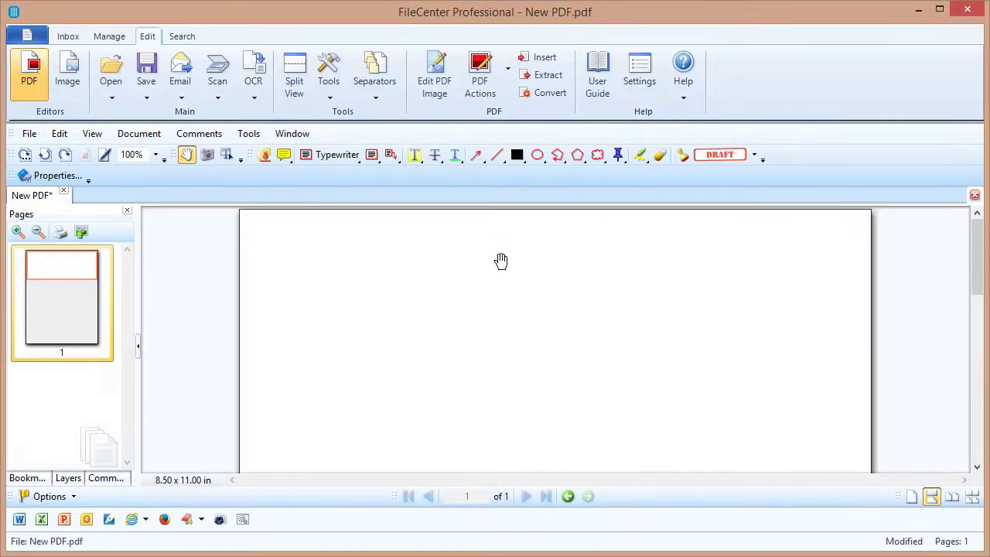
- Set up a new scan, check the Standard Profile's advanced adjustments, and enable Make Searchable PDF in its OCR options
click(210, 72)
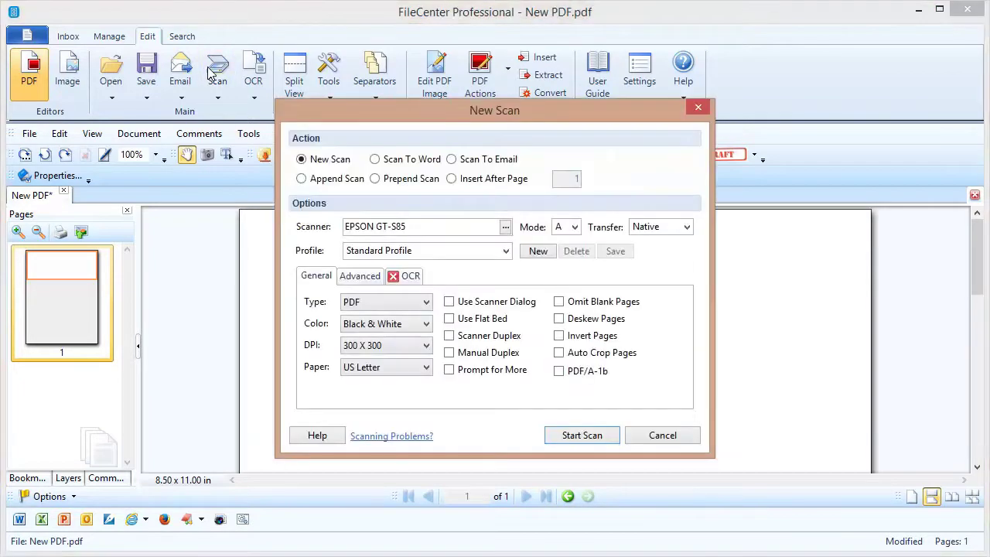
click(356, 282)
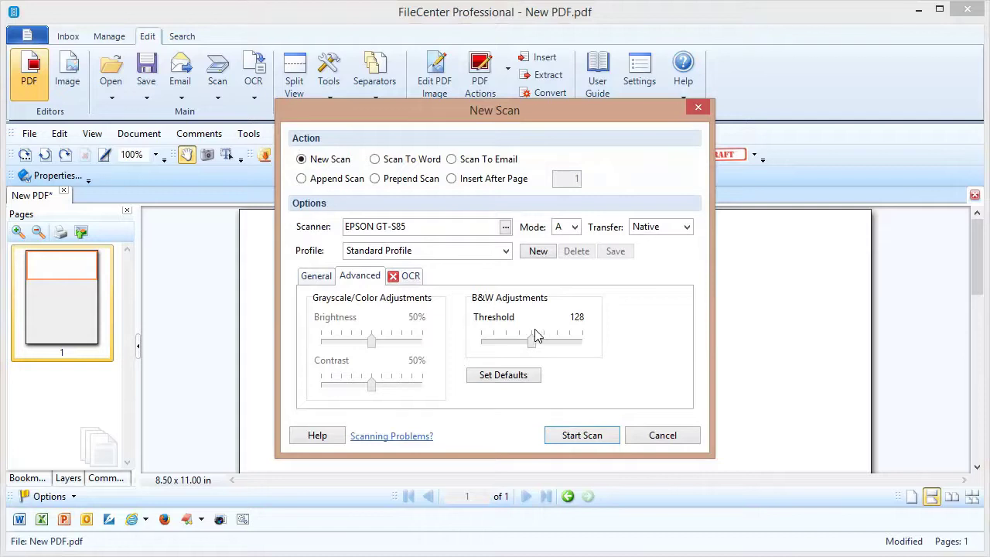
click(412, 276)
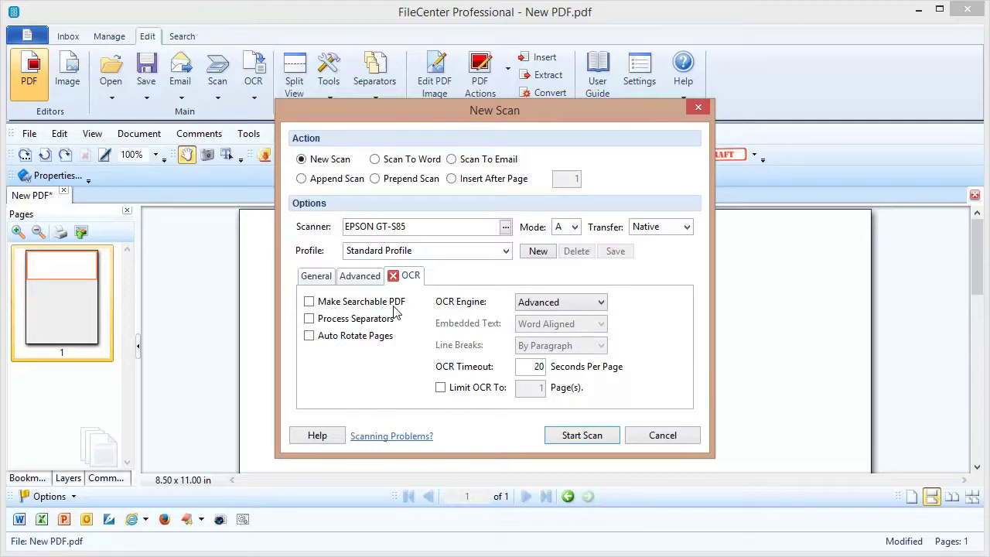
click(308, 301)
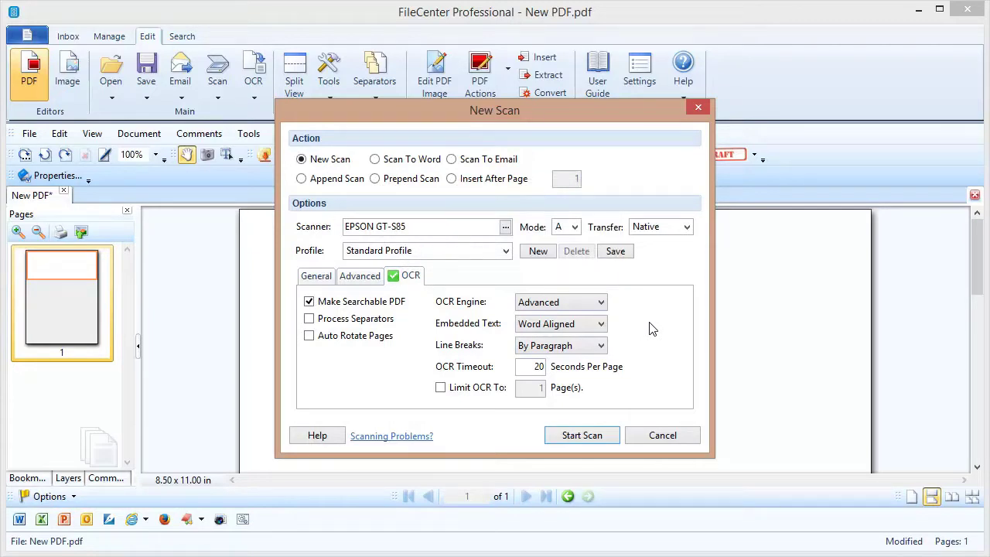
- Enable Omit Blank Pages and Deskew Pages, save these settings to the Standard Profile, and leave the scan setup without scanning
click(357, 280)
click(330, 280)
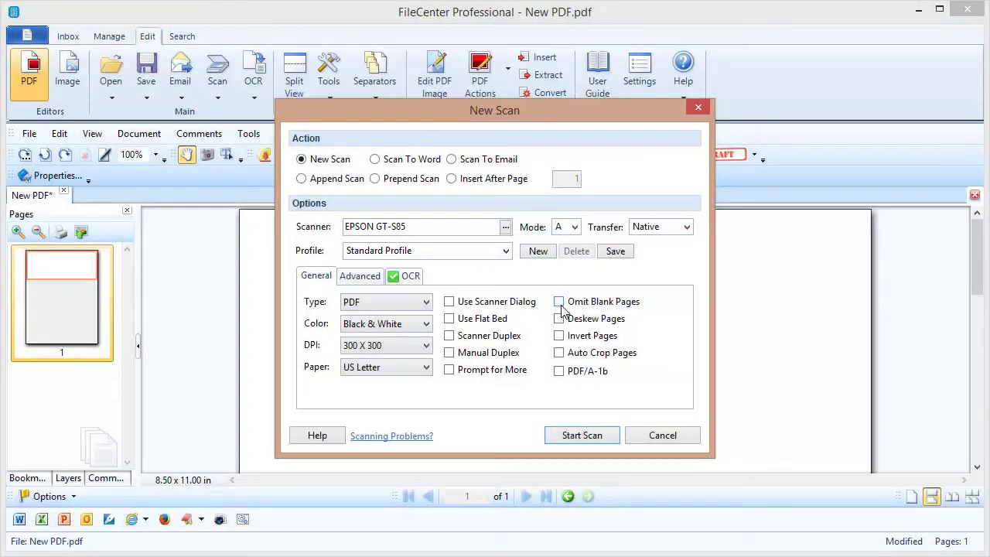
click(558, 301)
click(559, 318)
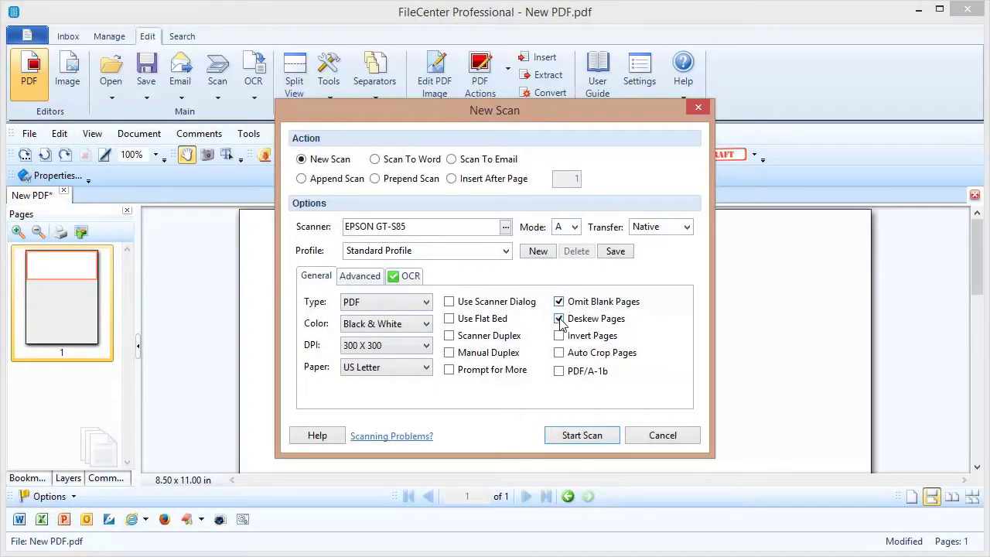
click(617, 252)
click(675, 437)
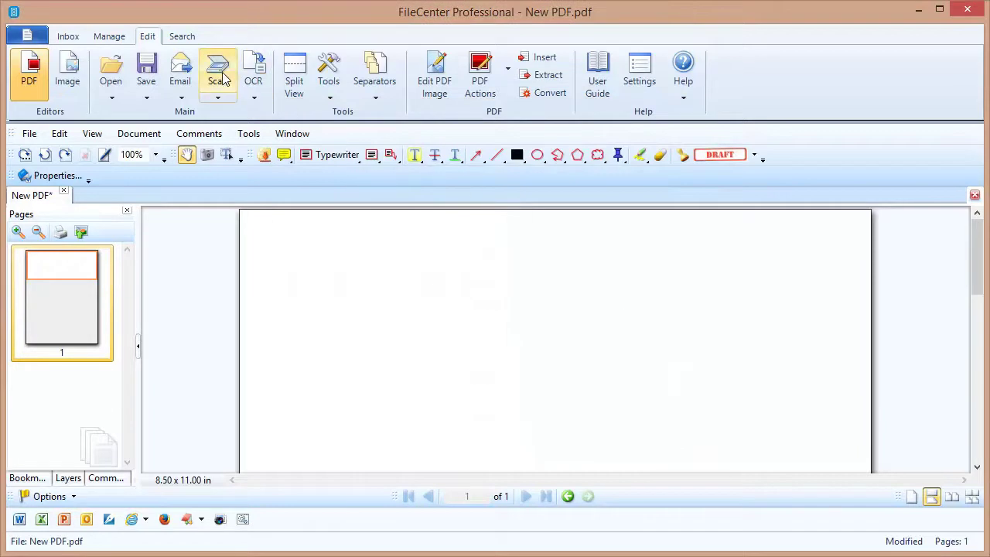
- Set up another new scan with type JPG and Color - 24 bit, turning off Omit Blank Pages and Deskew Pages
click(217, 71)
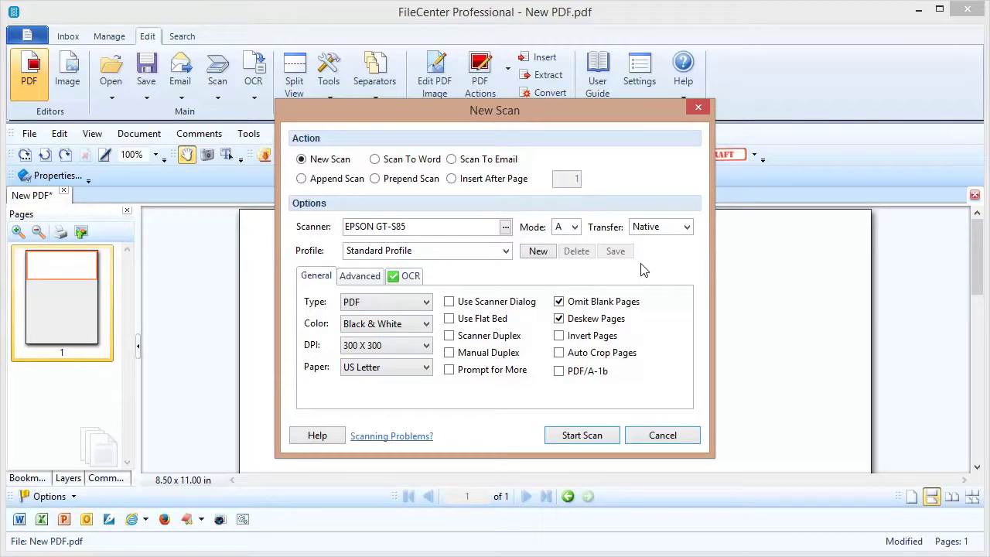
click(505, 252)
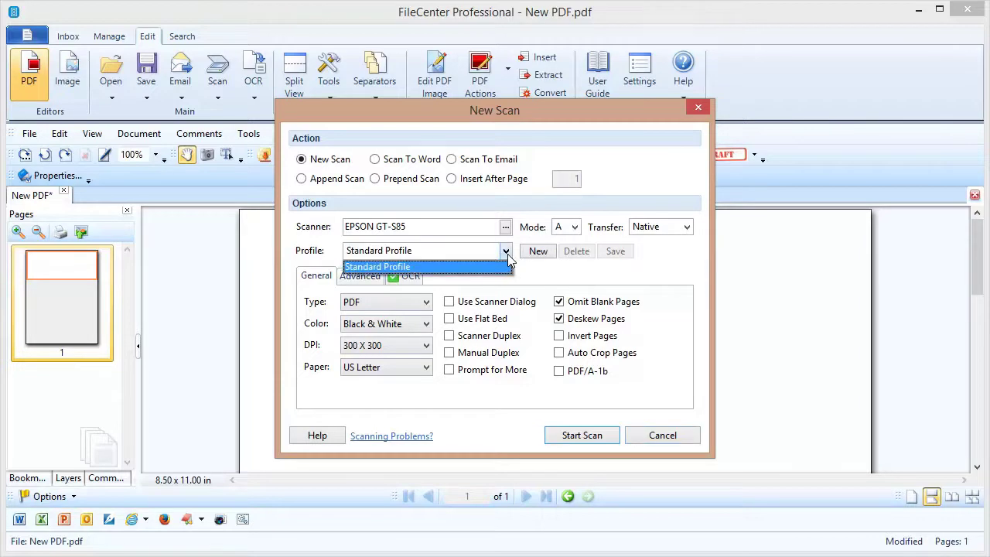
click(507, 255)
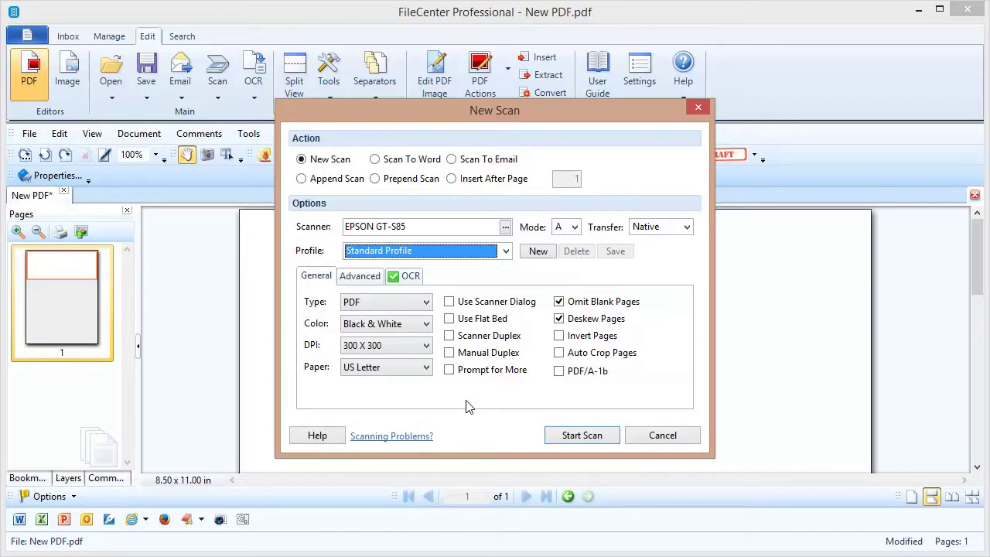
click(425, 305)
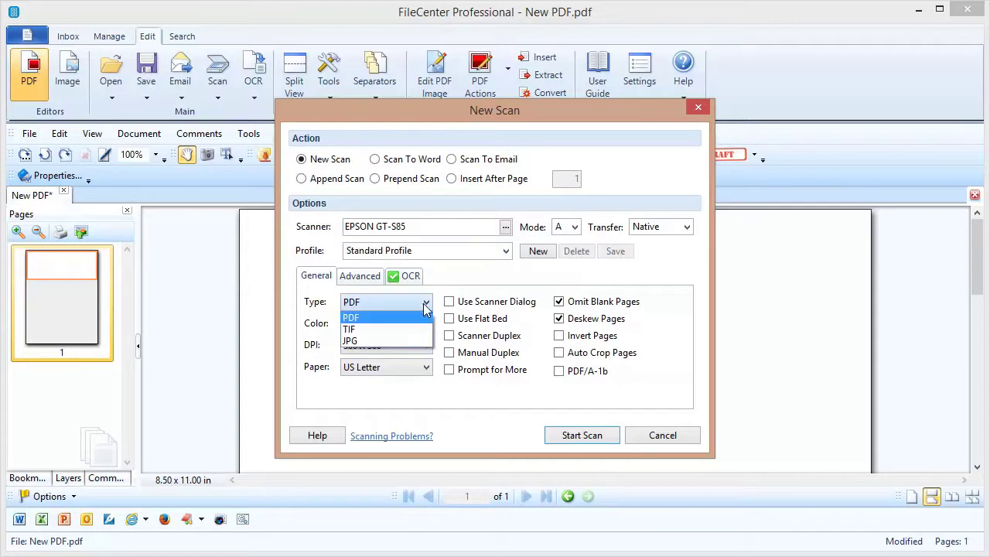
click(370, 340)
click(425, 323)
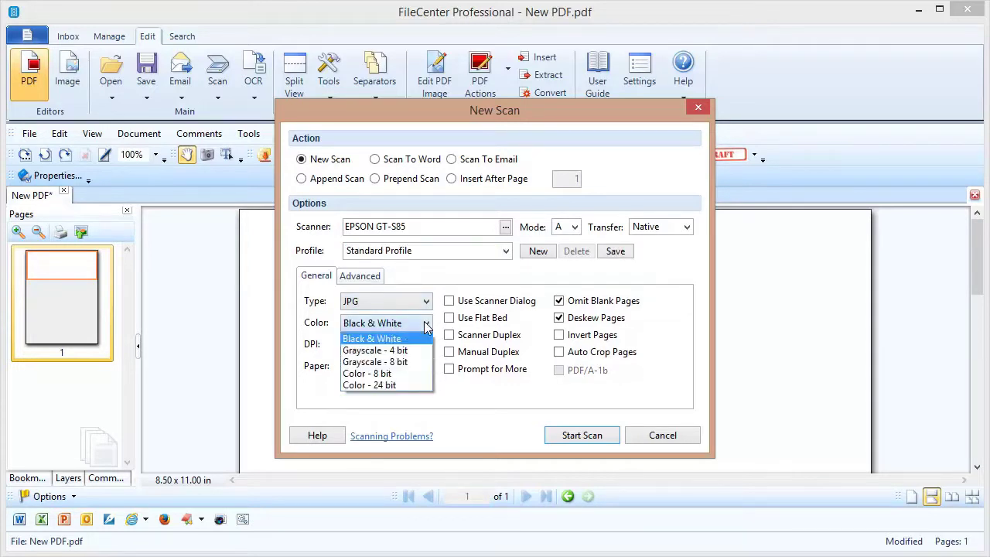
click(396, 385)
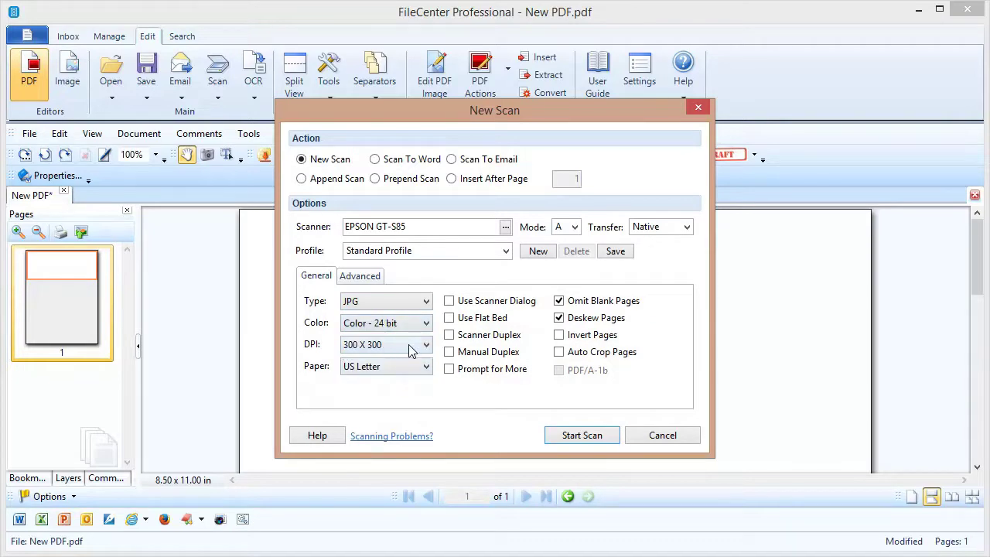
click(559, 300)
click(559, 317)
- Store the current scan settings as a new profile named Digital Photos
click(546, 252)
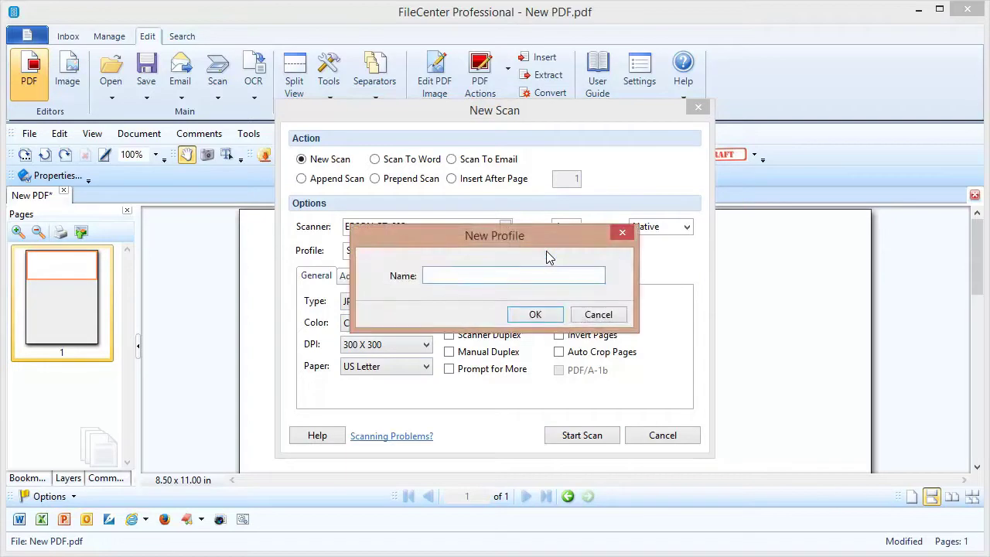
text(Digital Photos)
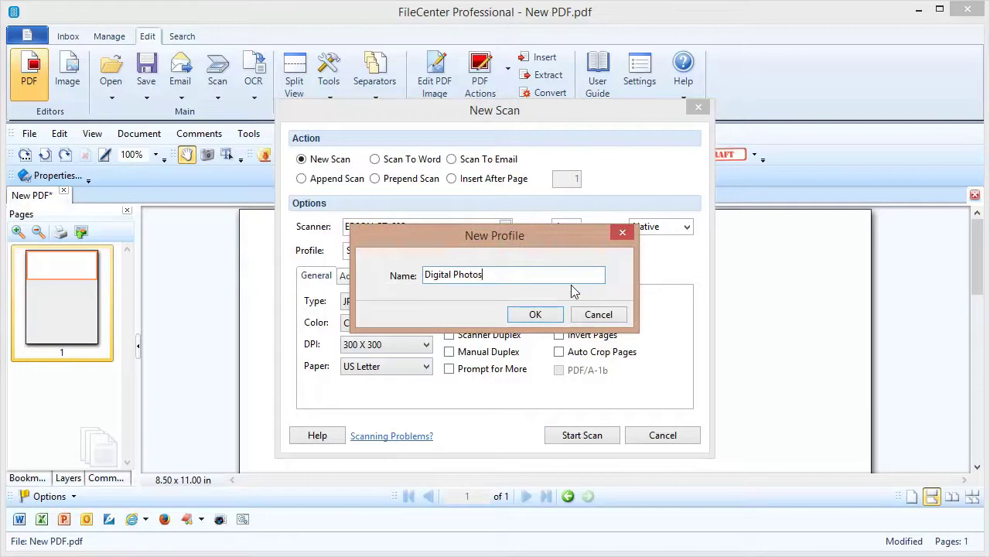
click(535, 314)
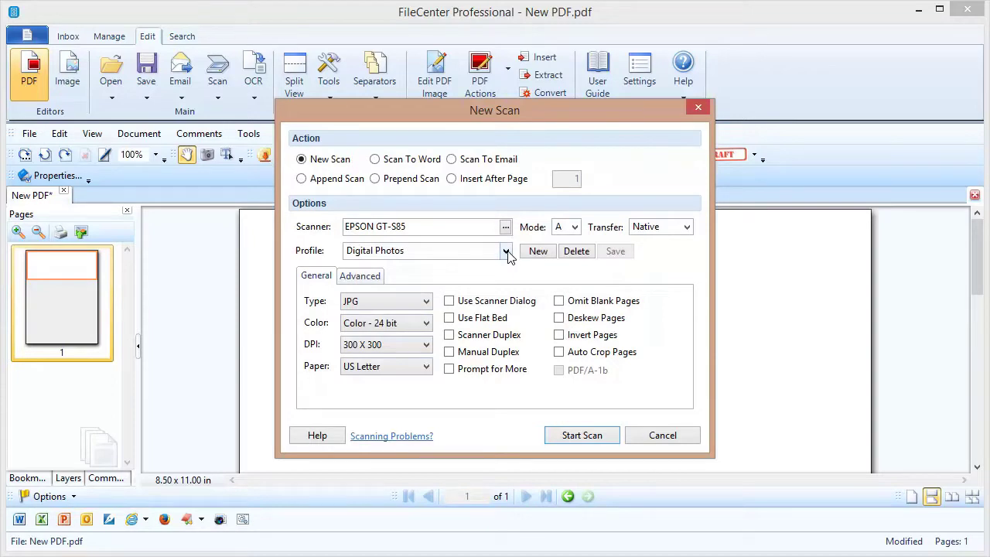
- Change the scan settings to PDF and Black & White, and enable Omit Blank Pages, Deskew Pages and Scanner Duplex
click(426, 302)
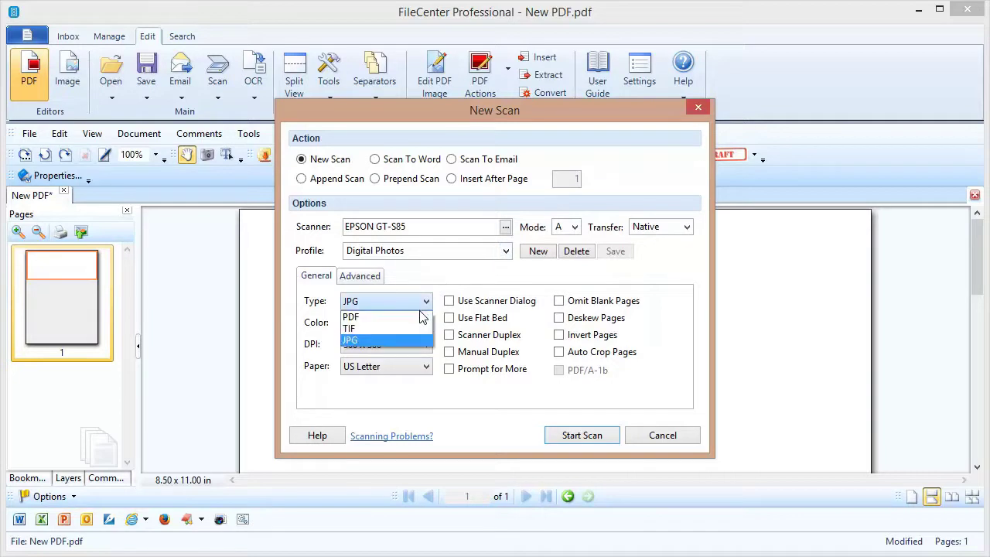
click(421, 318)
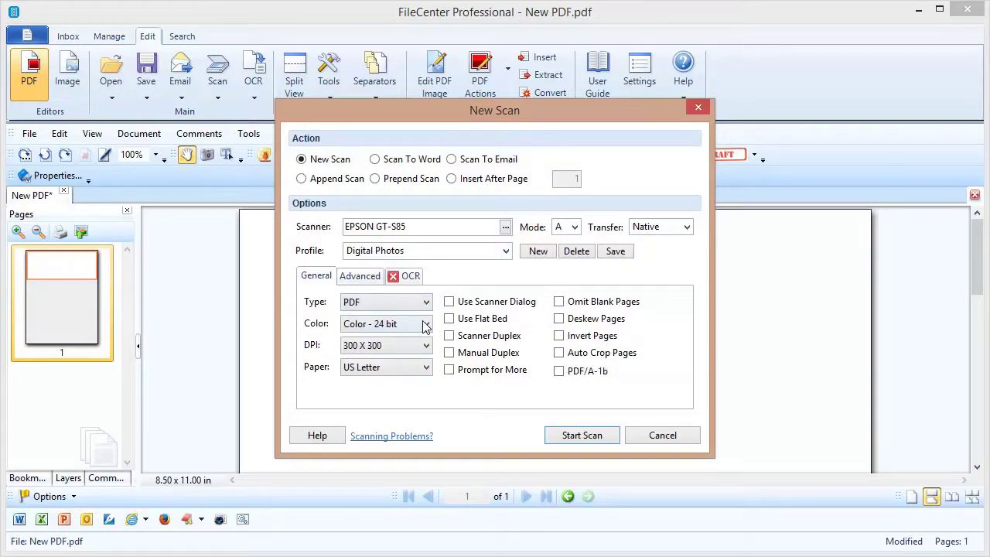
click(424, 325)
click(372, 339)
click(559, 305)
click(559, 320)
click(451, 341)
- Enable Make Searchable PDF, Process Separators and Auto Rotate Pages in the OCR options
click(410, 277)
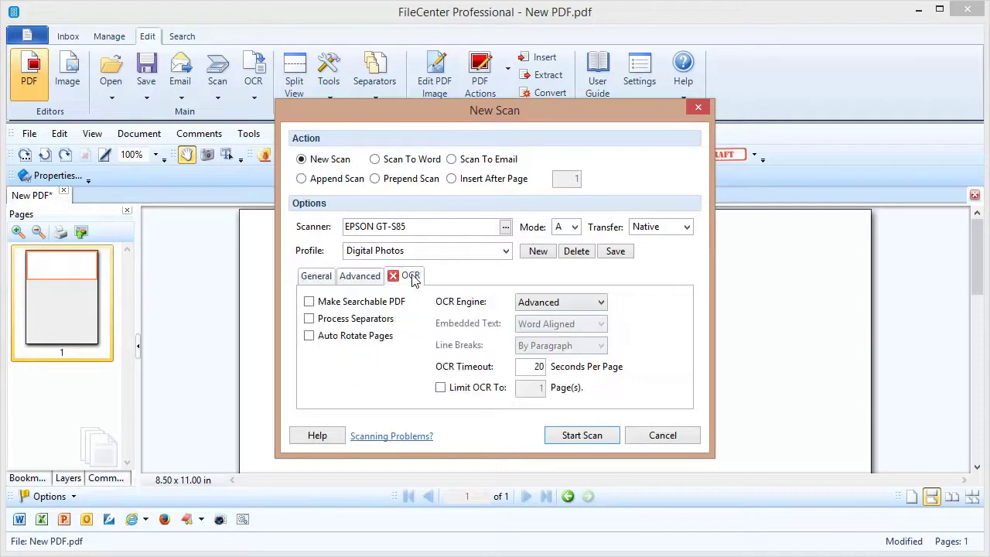
click(343, 303)
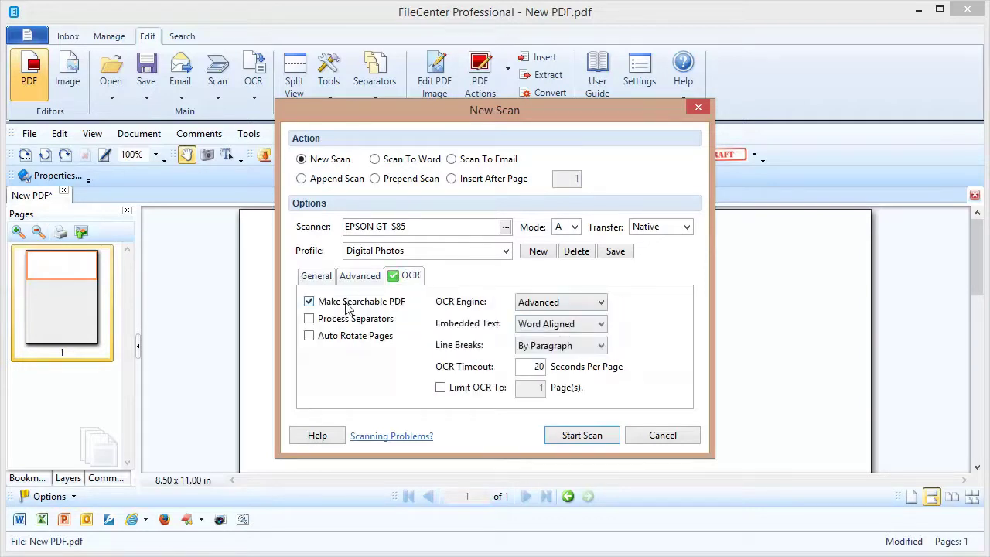
click(311, 320)
- Store the current scan settings as a new profile named Document Scanning
click(539, 252)
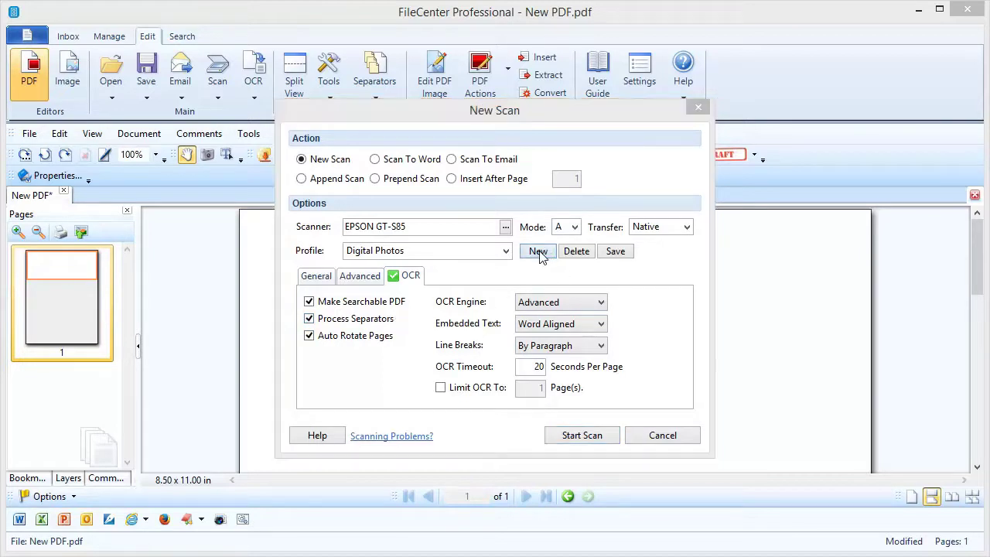
text(D)
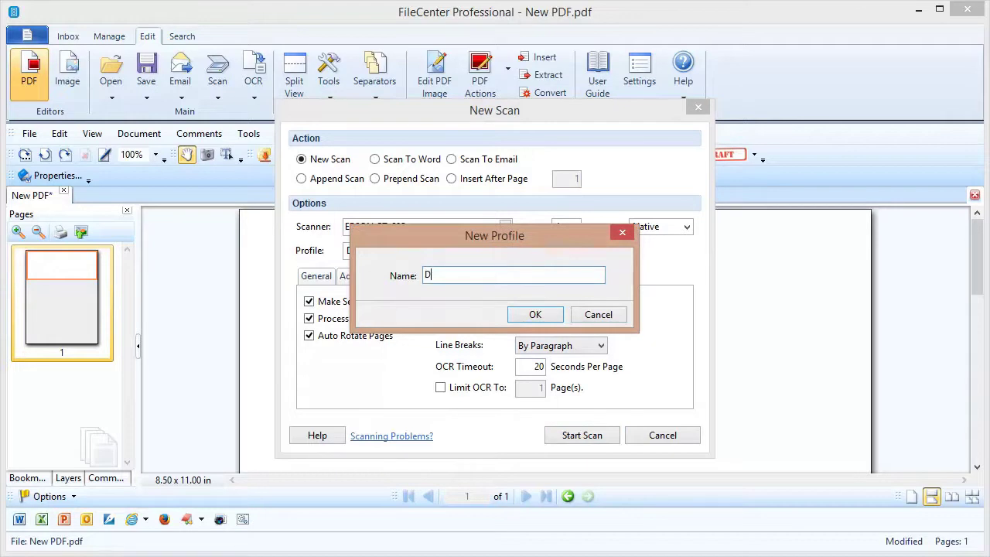
text(ocument Scanning)
click(534, 314)
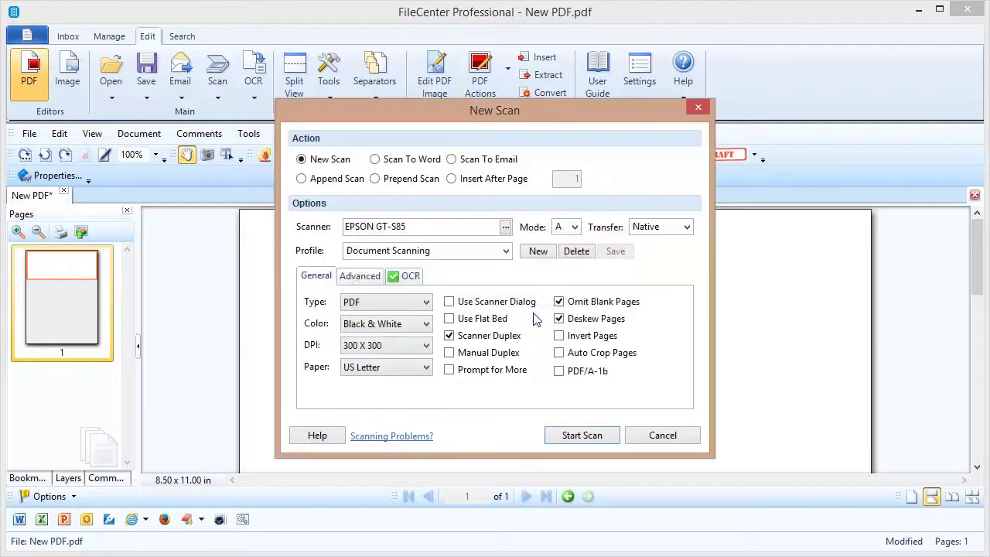
- Compare the Digital Photos and Document Scanning profiles by switching between them, and close the scan setup without scanning
click(505, 252)
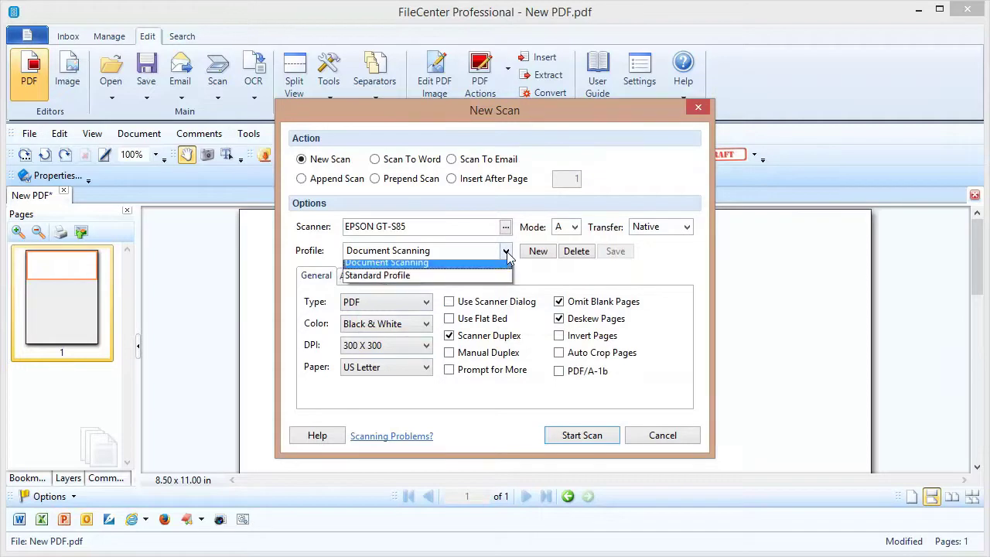
click(475, 269)
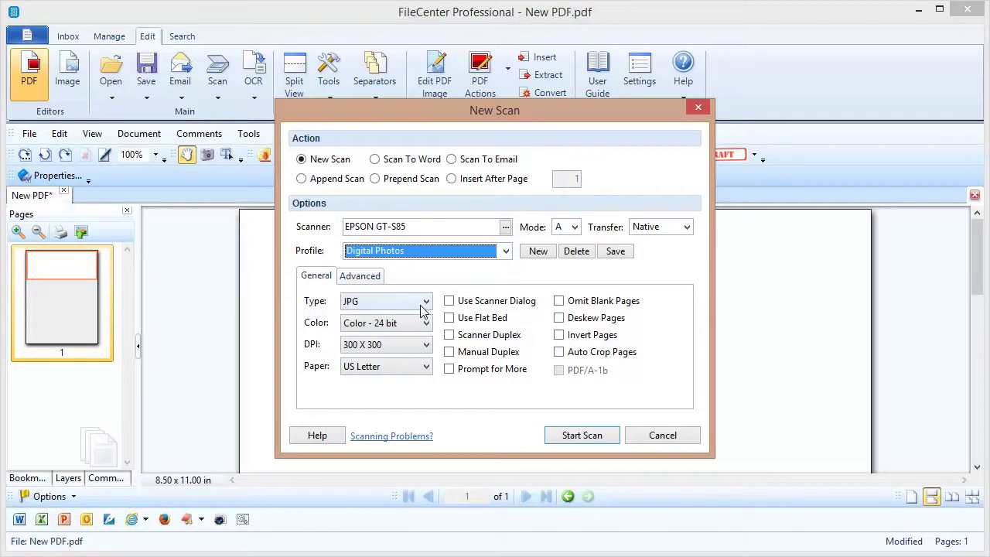
click(505, 252)
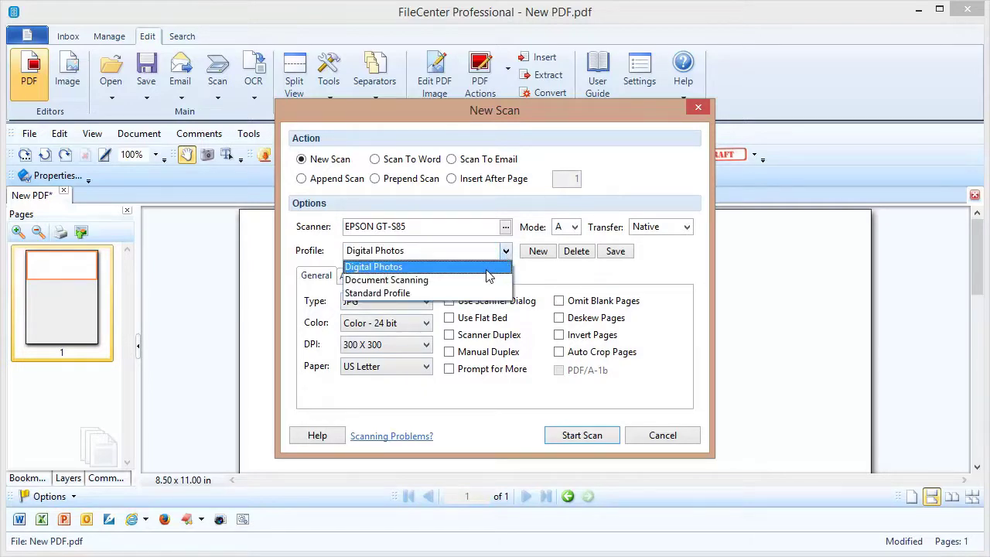
click(479, 280)
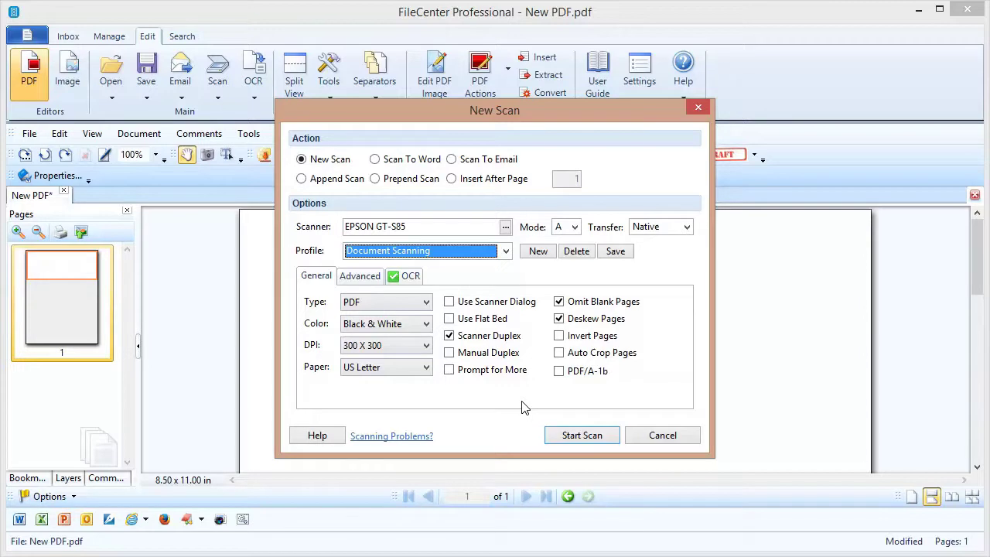
click(662, 436)
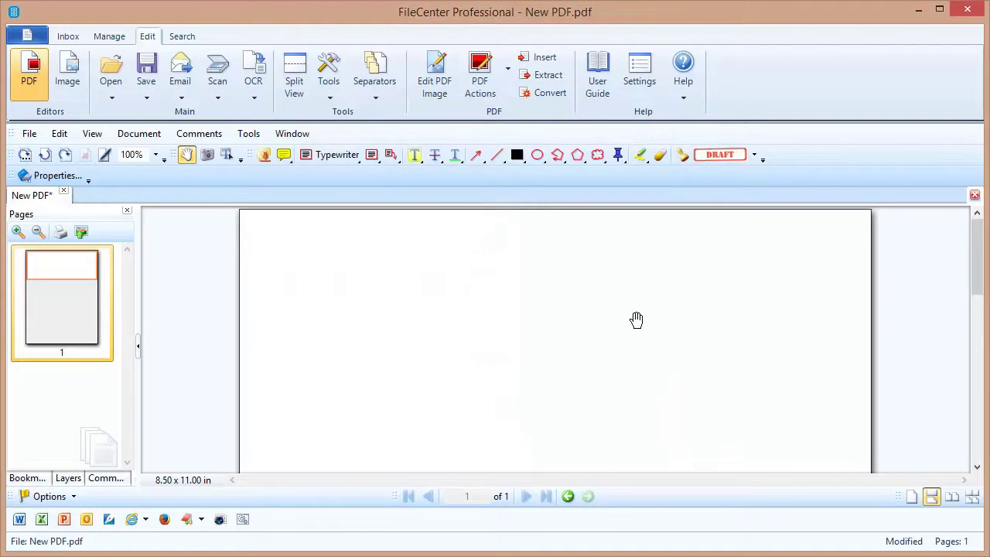
- Set the default scan name of the Document Scanning profile to Client Document in the scan settings and save the profile
click(641, 74)
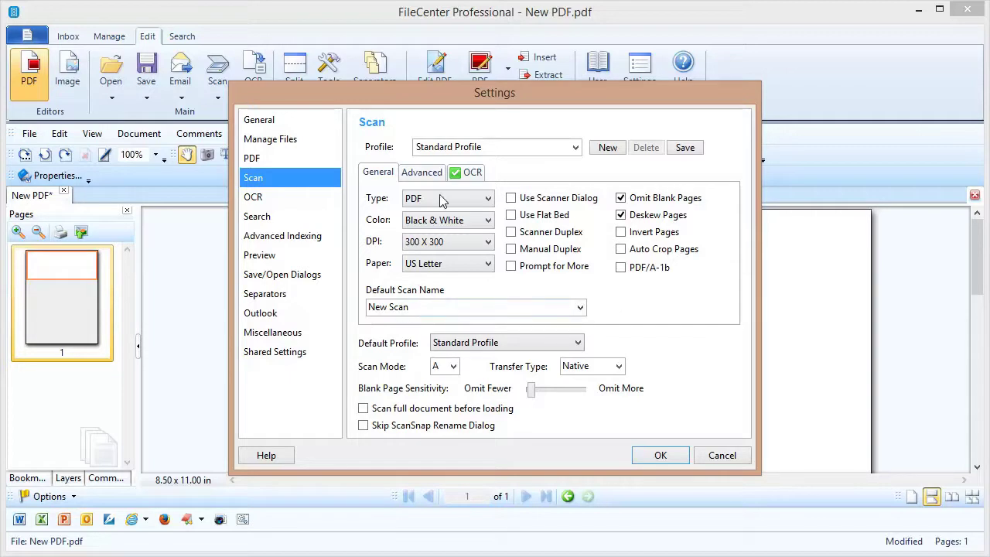
click(576, 148)
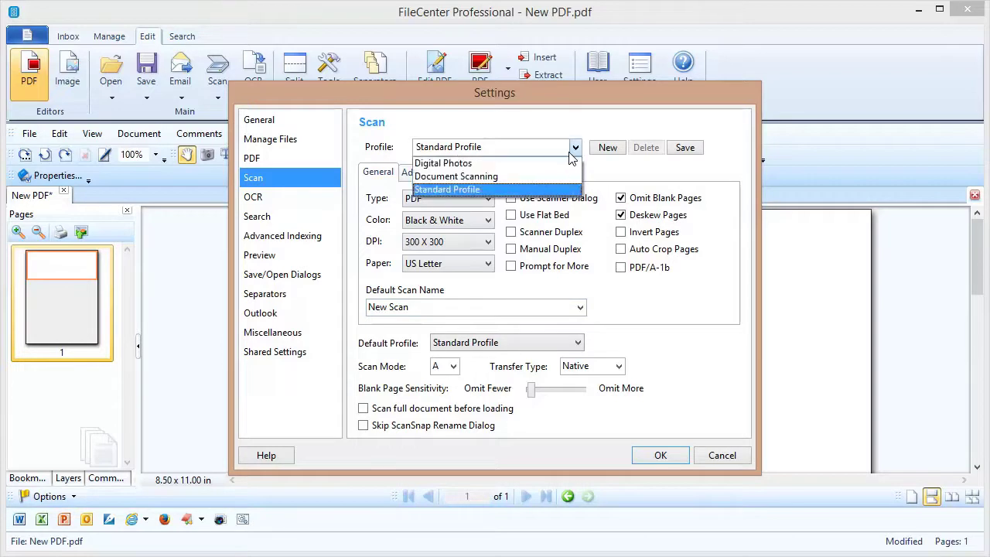
click(543, 176)
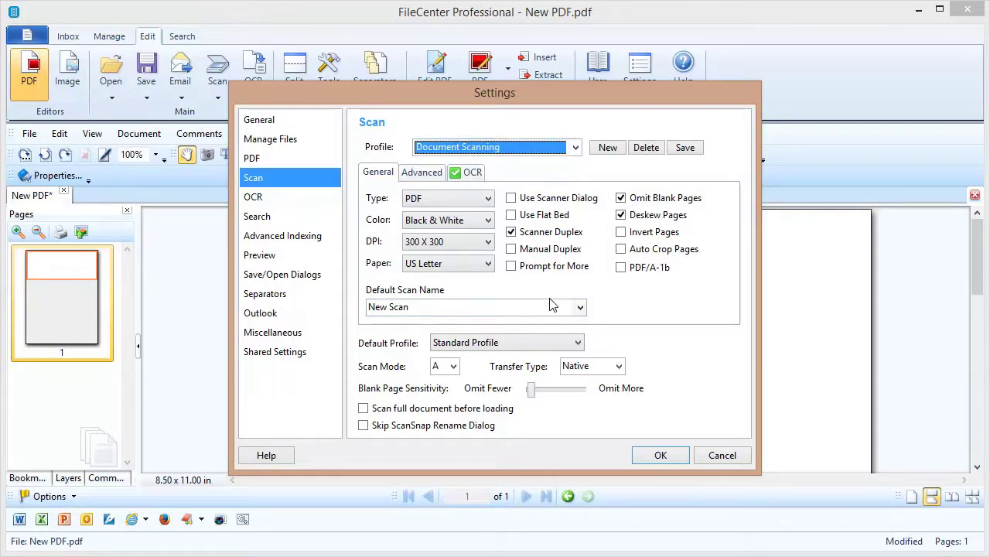
click(432, 306)
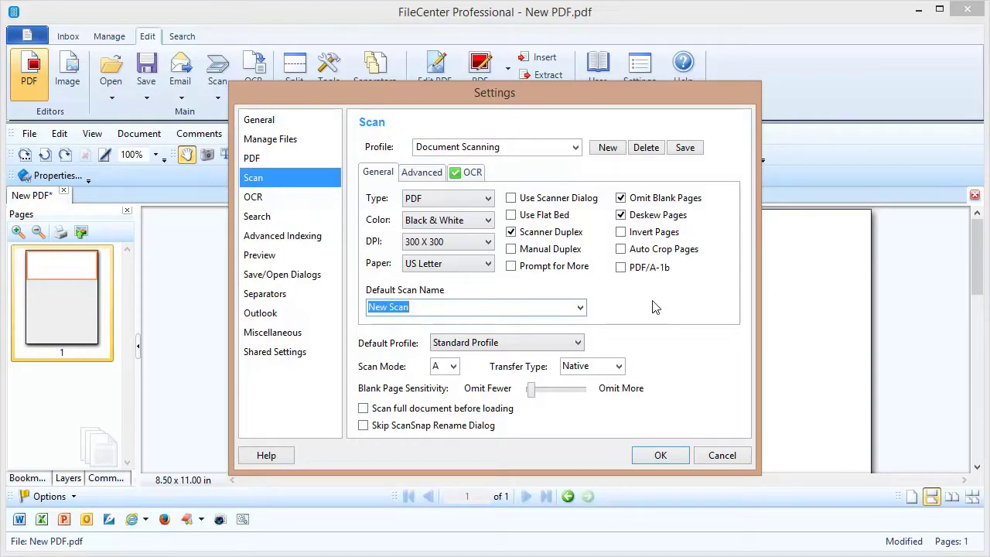
text(Client Document)
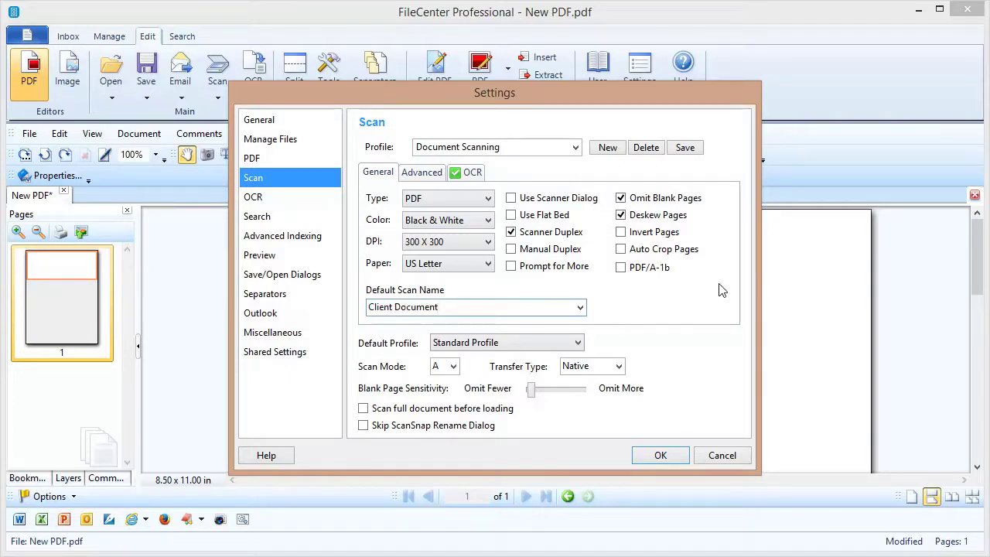
click(686, 148)
click(662, 455)
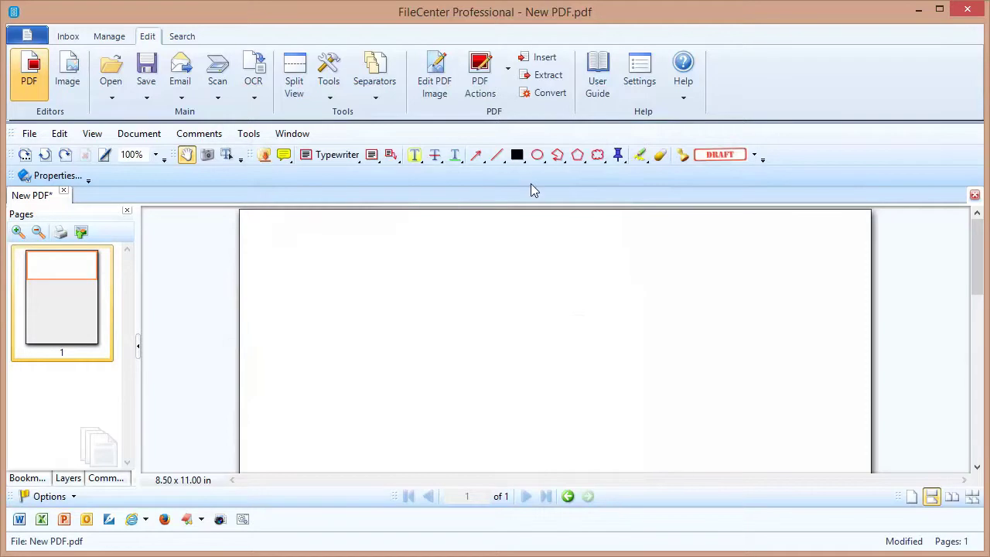
- Start a new scan from the file management view, review the available file name choices, and cancel without scanning
click(108, 36)
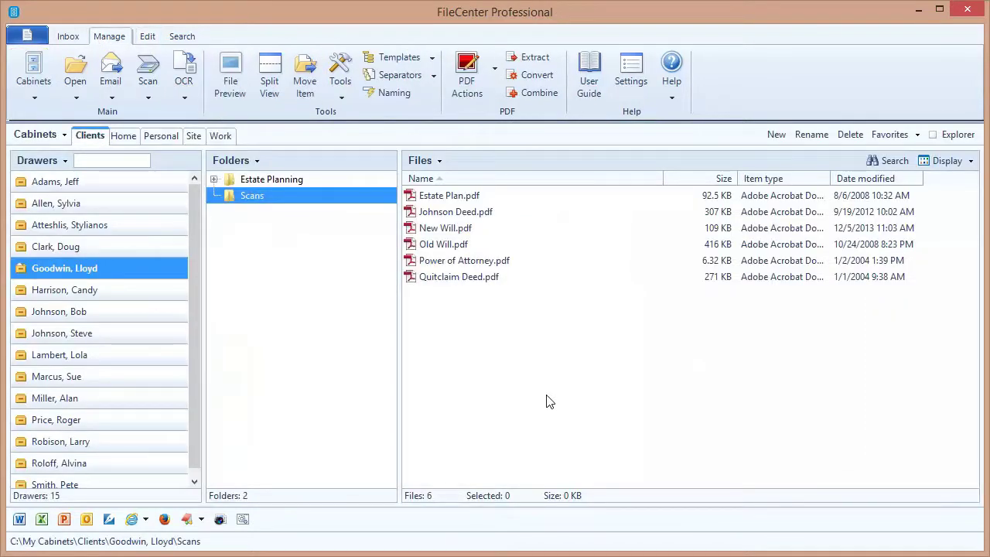
click(145, 75)
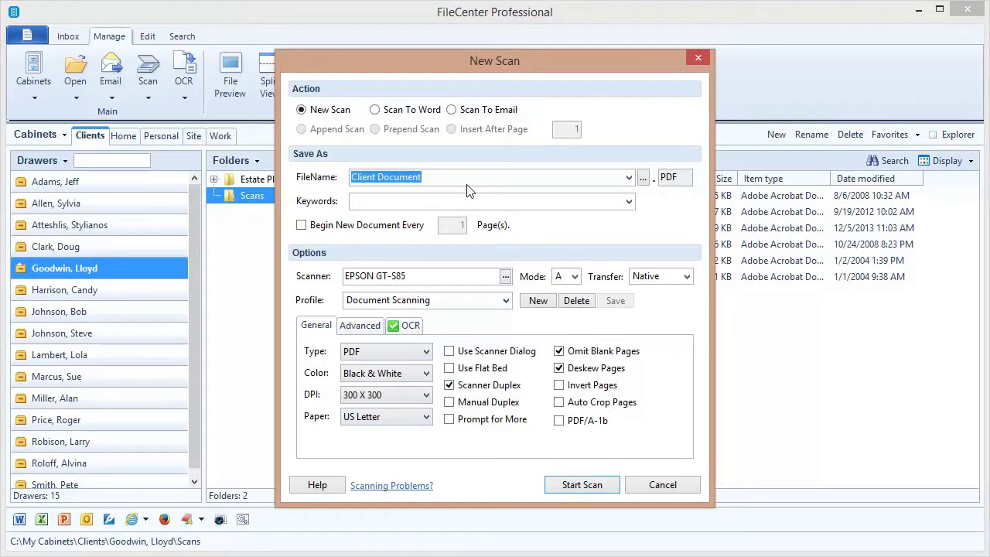
click(628, 178)
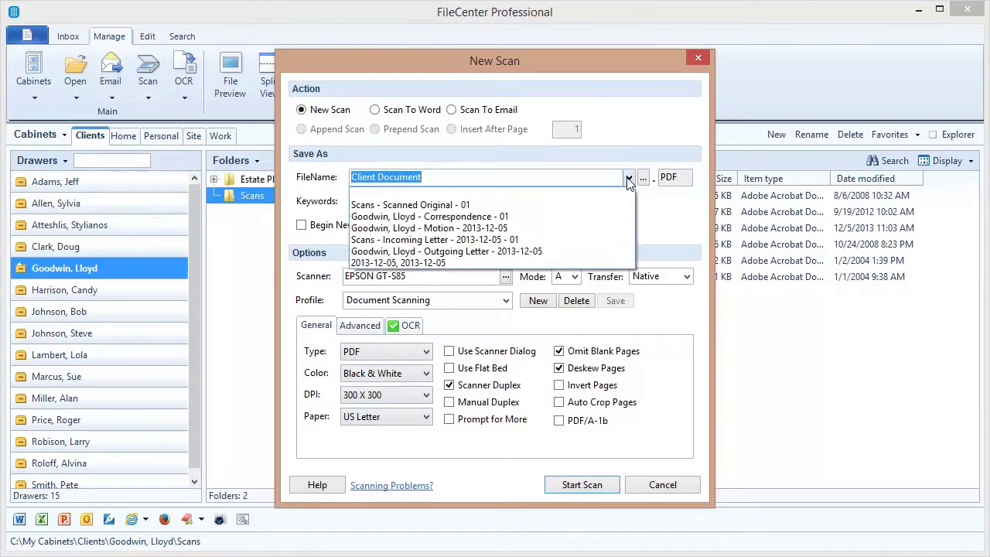
click(628, 178)
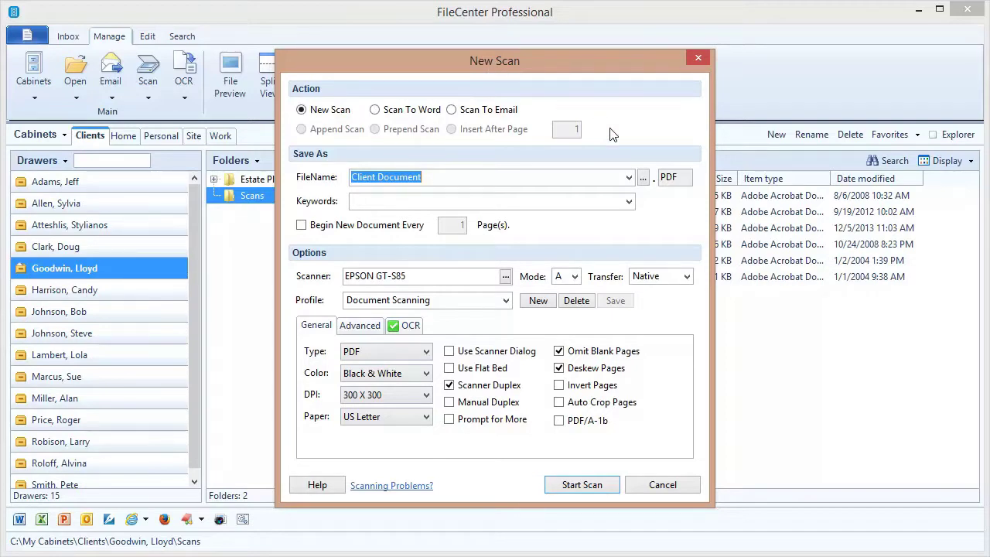
click(669, 490)
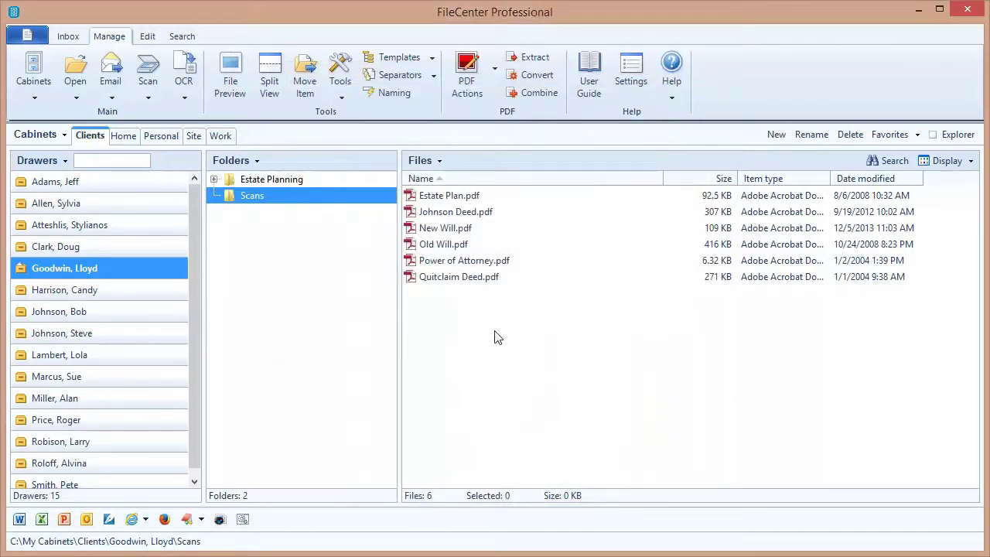
- Start a scan into the Scans folder directly with the Document Scanning profile
click(147, 98)
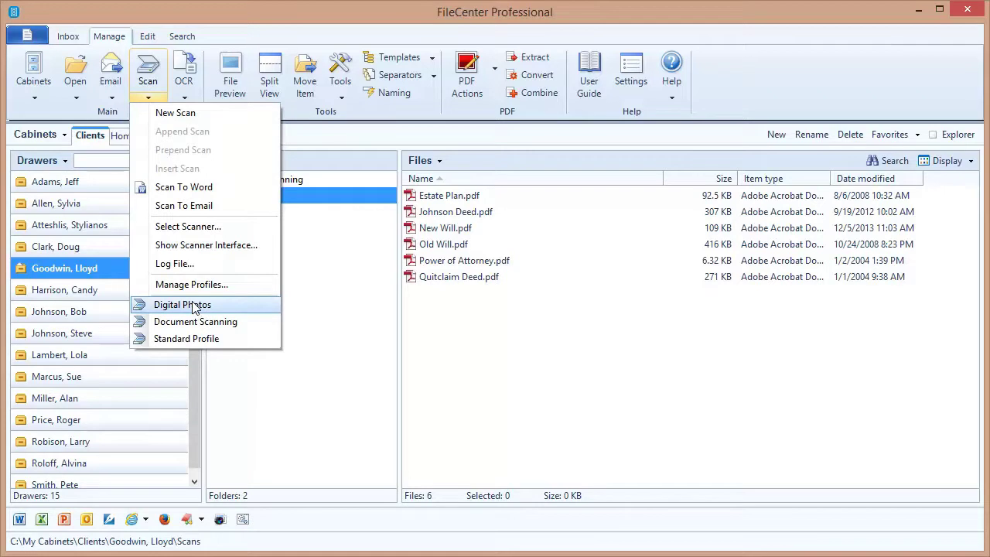
click(230, 321)
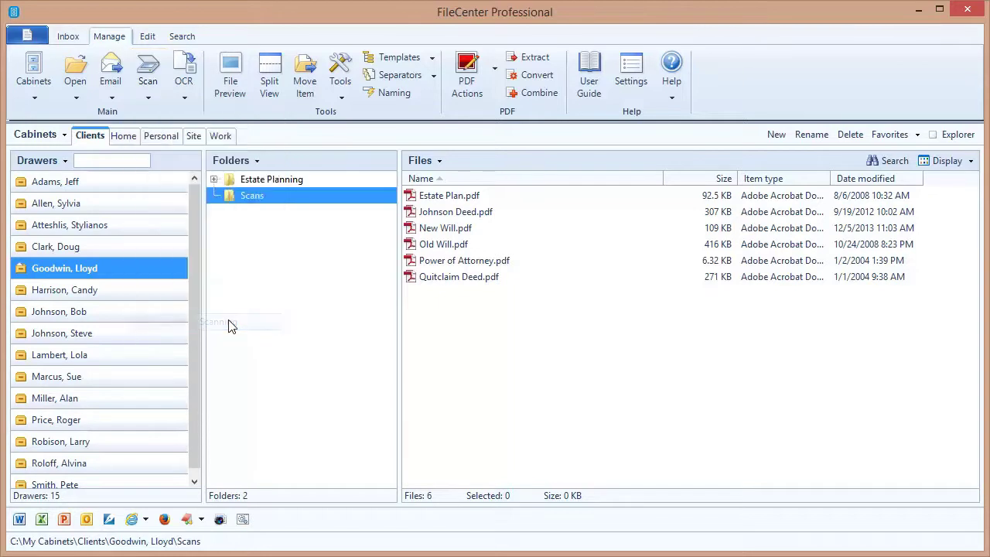